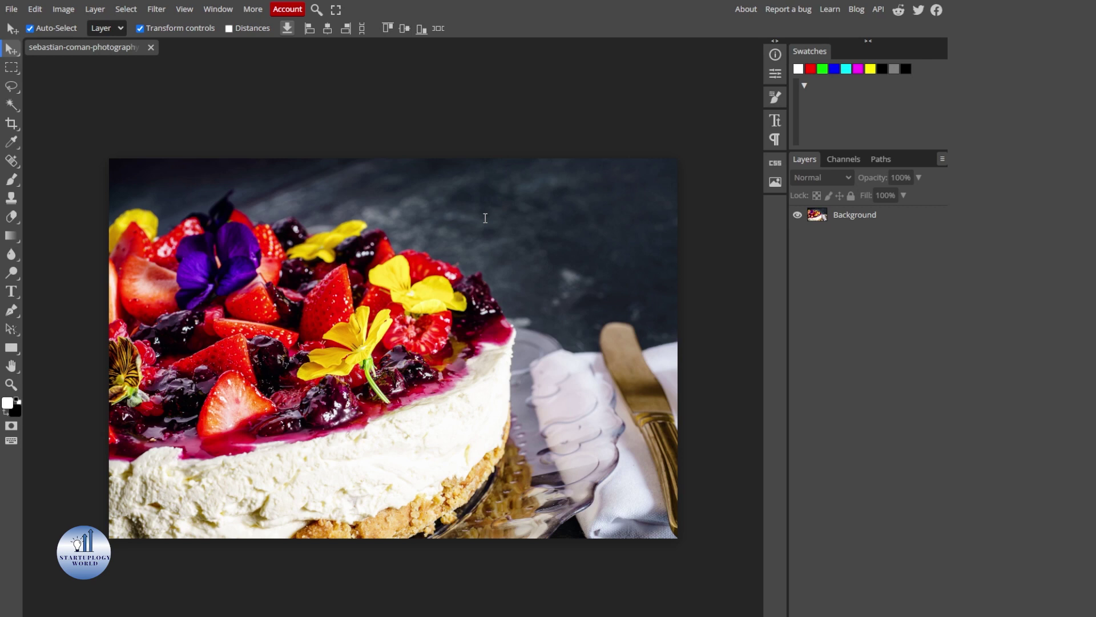
Step: Choose Magic Replace and lasso the yellow flower in the centre of the topping
{"action": "key", "text": "Tab"}
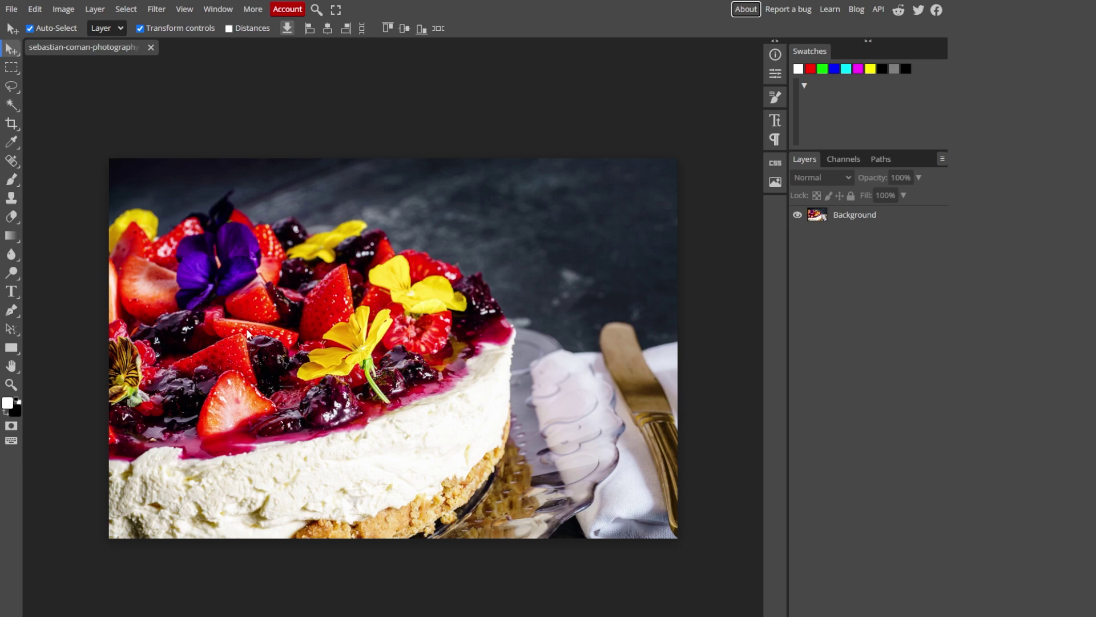
{"action": "left_click", "coordinate": [12, 162]}
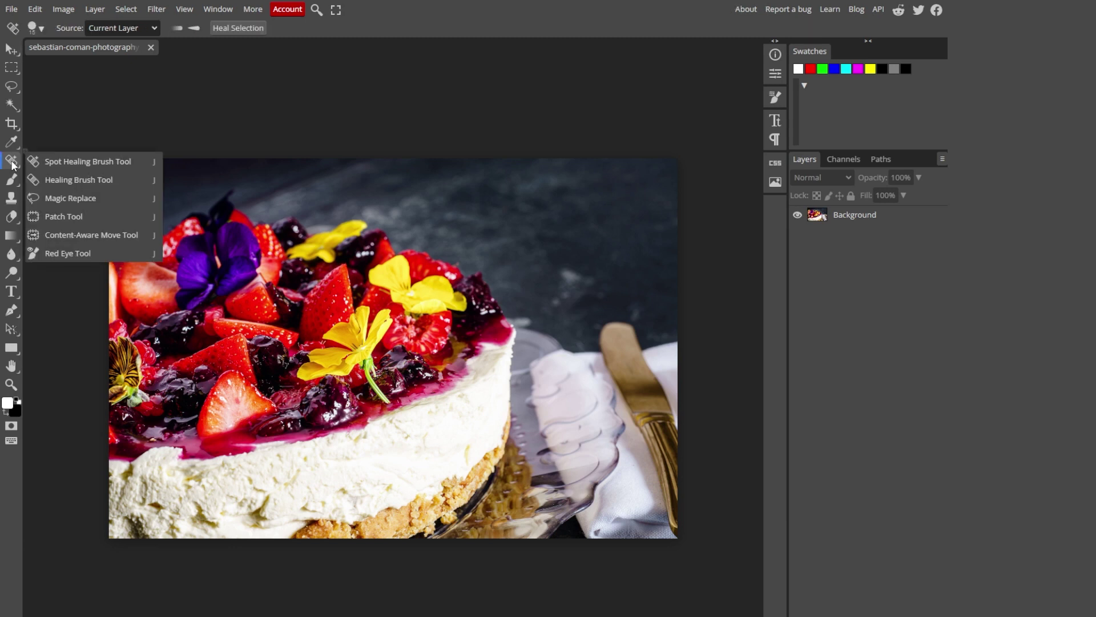
{"action": "left_click", "coordinate": [88, 199]}
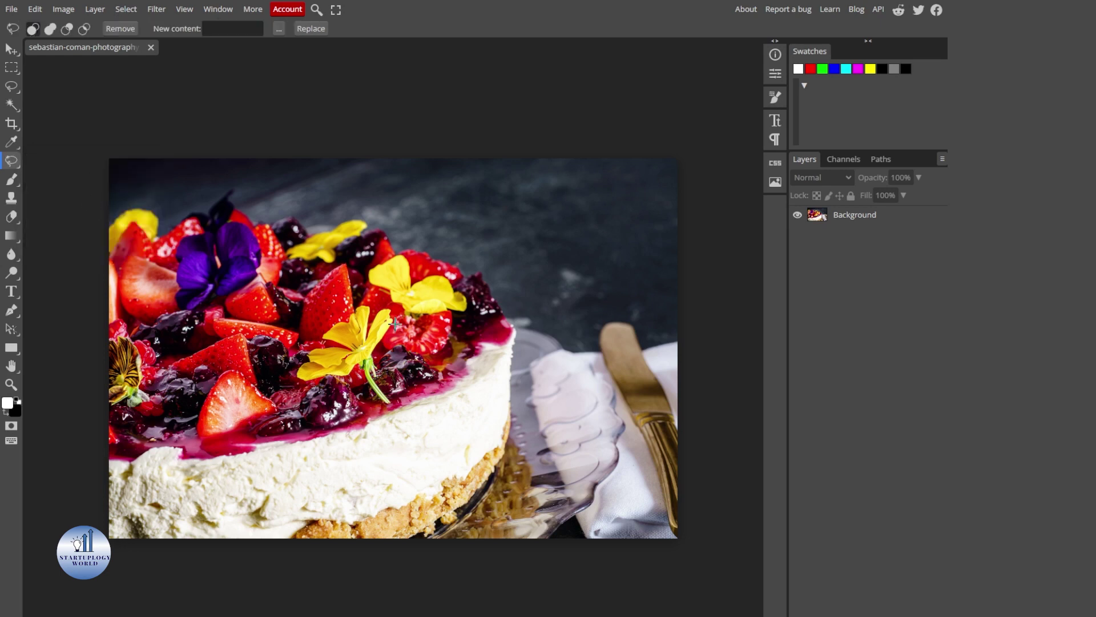
{"action": "mouse_move", "coordinate": [381, 360]}
{"action": "left_mouse_down"}
{"action": "mouse_move", "coordinate": [395, 313]}
{"action": "mouse_move", "coordinate": [357, 298]}
{"action": "mouse_move", "coordinate": [317, 321]}
{"action": "mouse_move", "coordinate": [288, 363]}
{"action": "mouse_move", "coordinate": [297, 387]}
{"action": "mouse_move", "coordinate": [345, 380]}
{"action": "mouse_move", "coordinate": [391, 414]}
{"action": "mouse_move", "coordinate": [384, 349]}
{"action": "left_mouse_up"}
{"action": "left_click", "coordinate": [224, 27]}
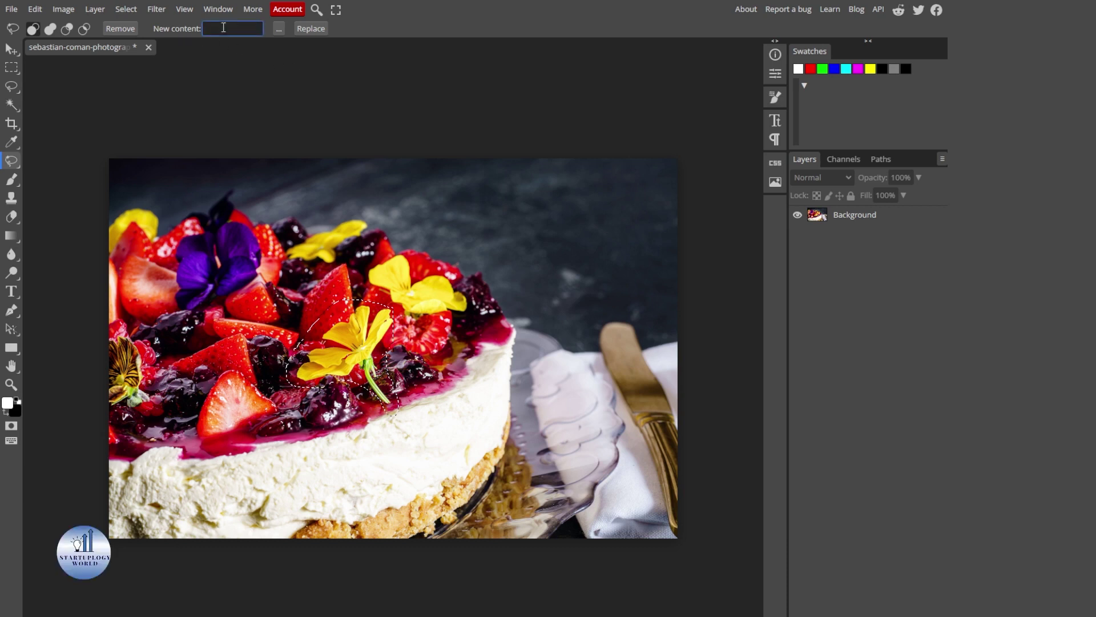
Step: Enter 'Blackberries' as the new content and replace the flower on the Background layer
{"action": "type", "text": "Blackbe"}
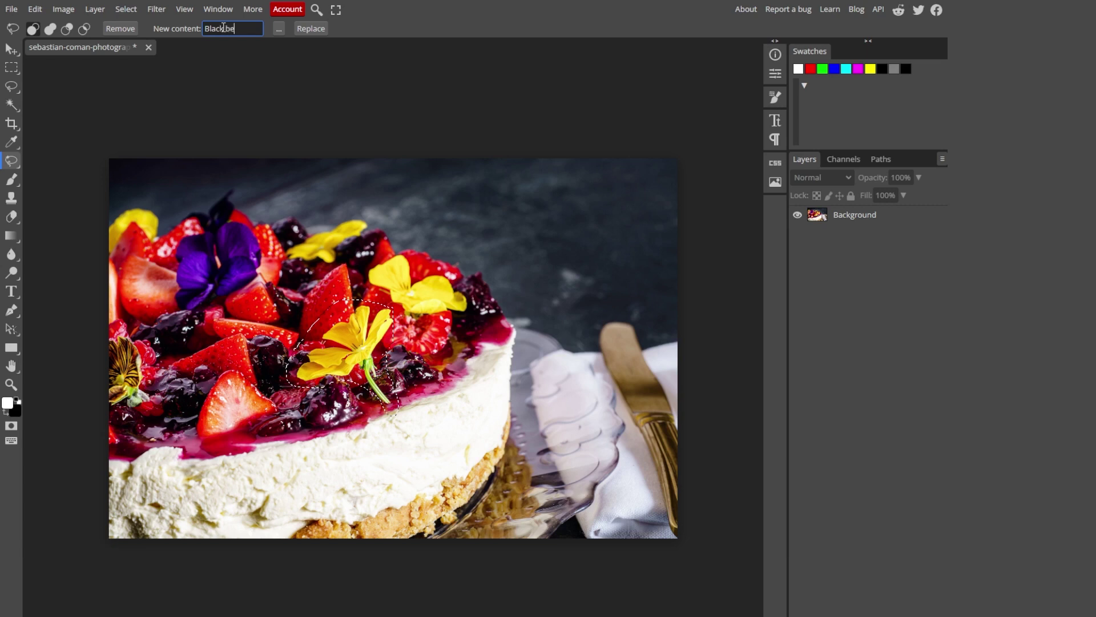
{"action": "type", "text": "rrrrr"}
{"action": "type", "text": "ies"}
{"action": "left_click", "coordinate": [223, 28]}
{"action": "left_click", "coordinate": [312, 32]}
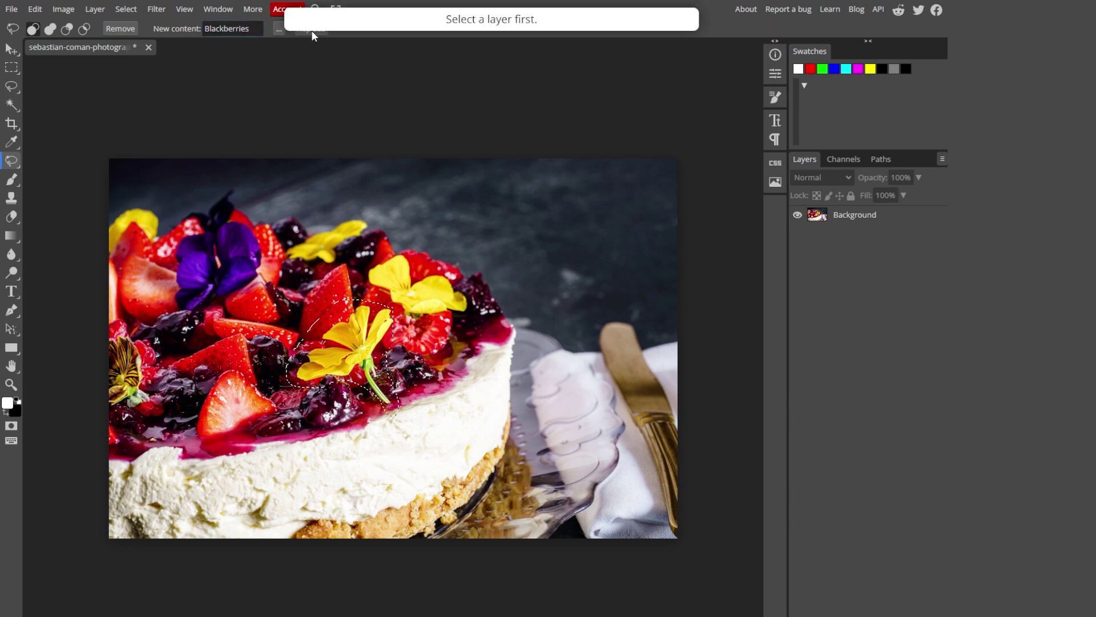
{"action": "left_click", "coordinate": [887, 220]}
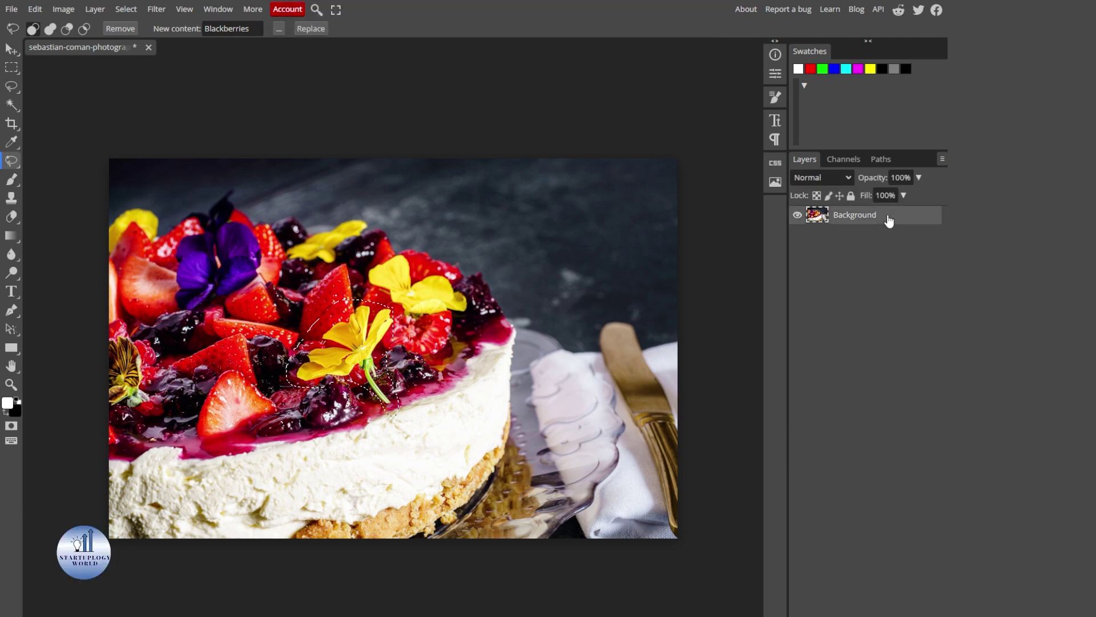
{"action": "left_click", "coordinate": [299, 30]}
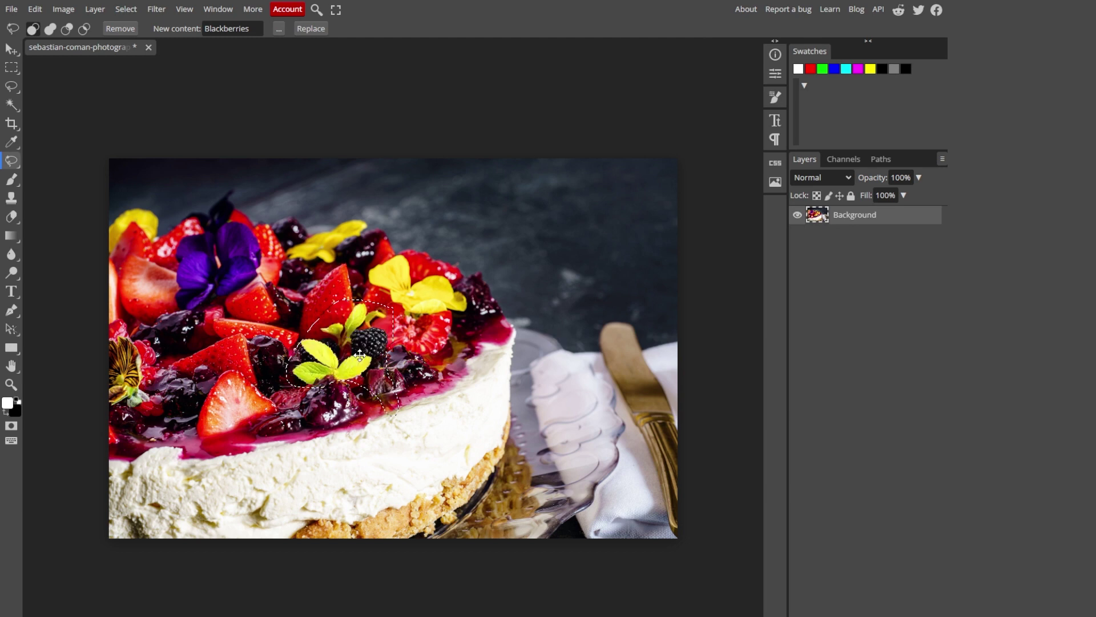
{"action": "key", "text": "ctrl+d"}
{"action": "scroll", "coordinate": [315, 325], "scroll_direction": "up", "scroll_amount": 4}
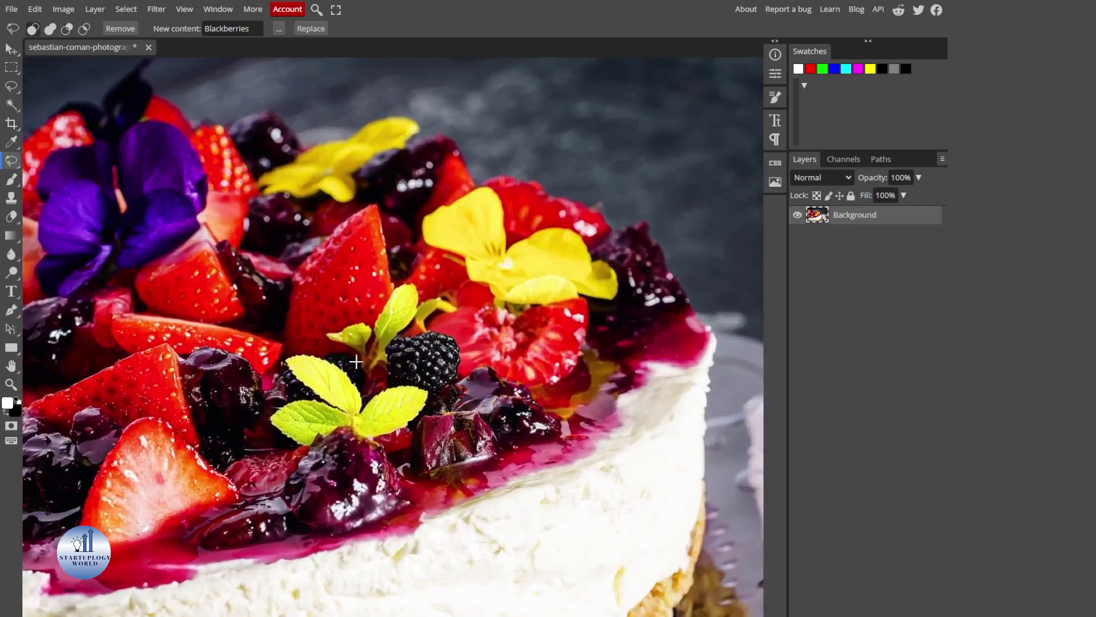
{"action": "key", "text": "ctrl+shift+d"}
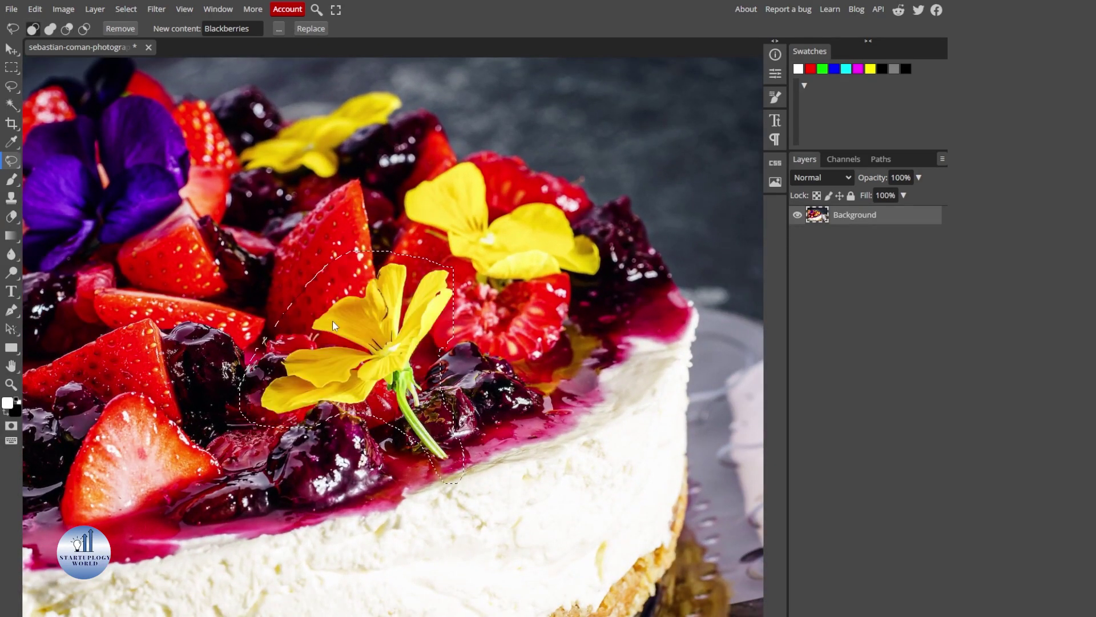
{"action": "key", "text": "ctrl+z"}
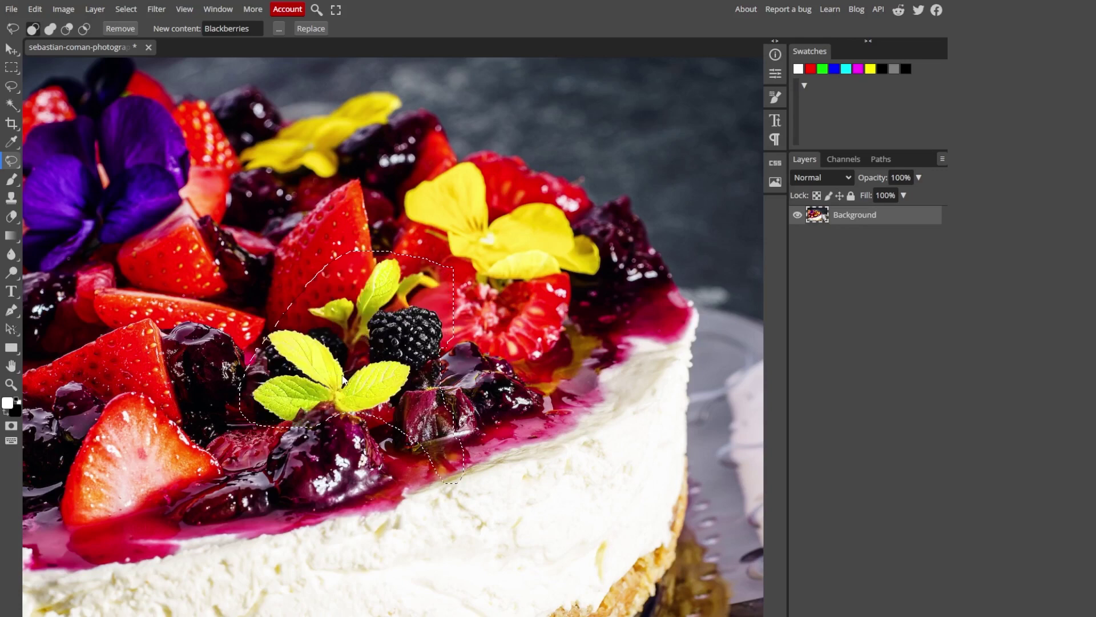
{"action": "key", "text": "ctrl+shift+z"}
{"action": "key", "text": "ctrl+z"}
{"action": "scroll", "coordinate": [410, 342], "scroll_direction": "down", "scroll_amount": 2}
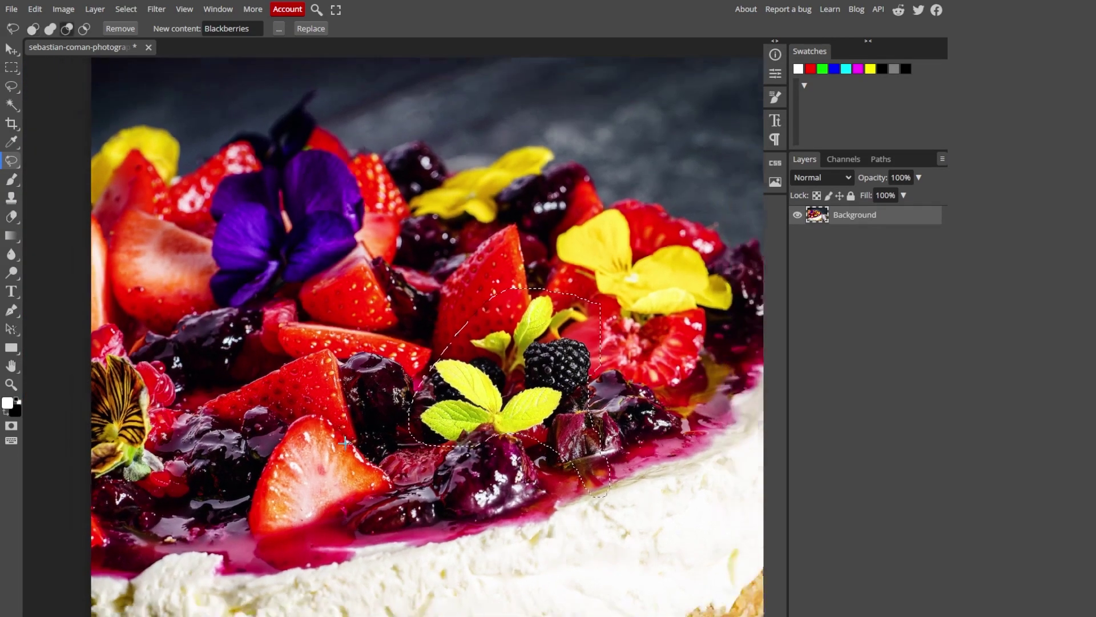
{"action": "scroll", "coordinate": [345, 443], "scroll_direction": "down", "scroll_amount": 2}
Step: Lasso the lower-left strawberry and replace it using 'pineapple slice' as new content
{"action": "mouse_move", "coordinate": [368, 387]}
{"action": "left_mouse_down"}
{"action": "mouse_move", "coordinate": [350, 368]}
{"action": "mouse_move", "coordinate": [289, 356]}
{"action": "mouse_move", "coordinate": [260, 386]}
{"action": "mouse_move", "coordinate": [248, 445]}
{"action": "mouse_move", "coordinate": [259, 472]}
{"action": "mouse_move", "coordinate": [308, 475]}
{"action": "mouse_move", "coordinate": [392, 447]}
{"action": "mouse_move", "coordinate": [399, 422]}
{"action": "mouse_move", "coordinate": [369, 388]}
{"action": "left_mouse_up"}
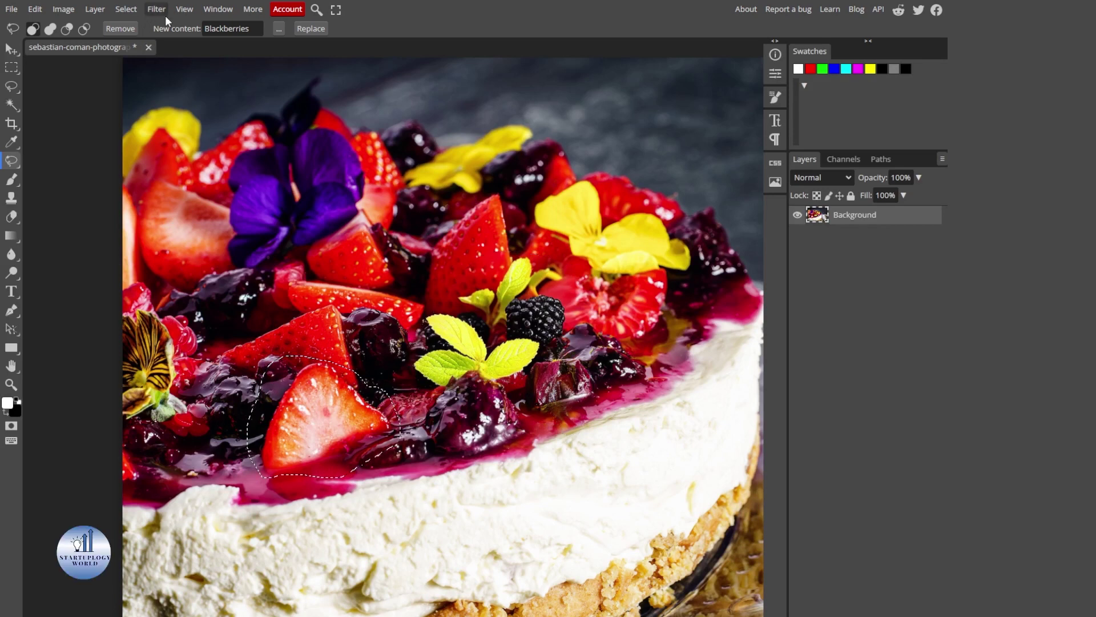
{"action": "left_click", "coordinate": [228, 28]}
{"action": "double_click", "coordinate": [228, 29]}
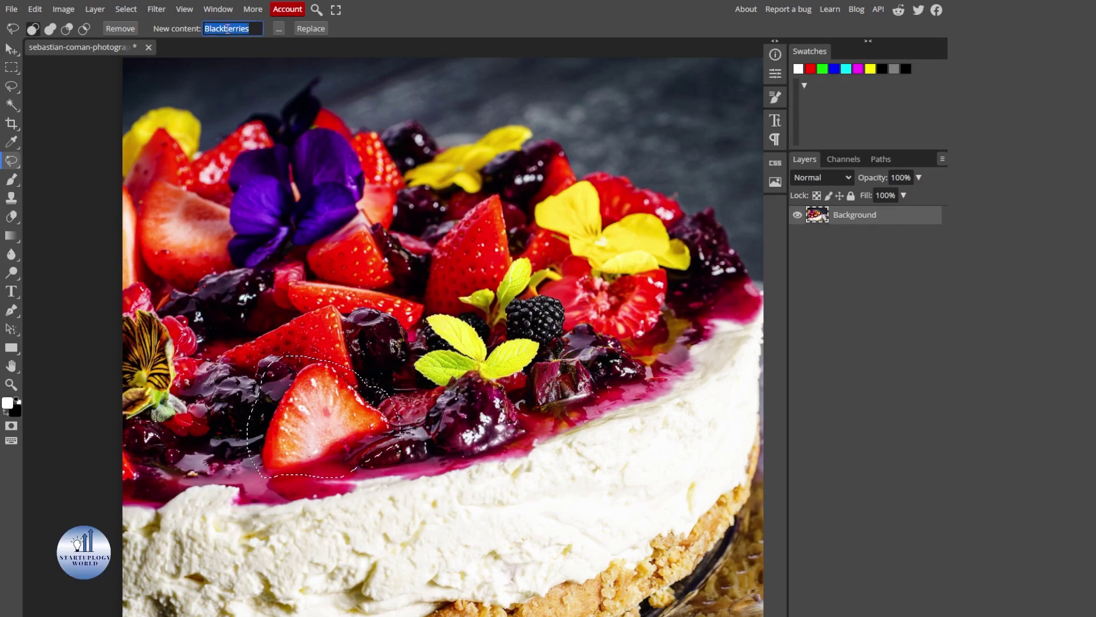
{"action": "key", "text": "BackSpace"}
{"action": "type", "text": "p"}
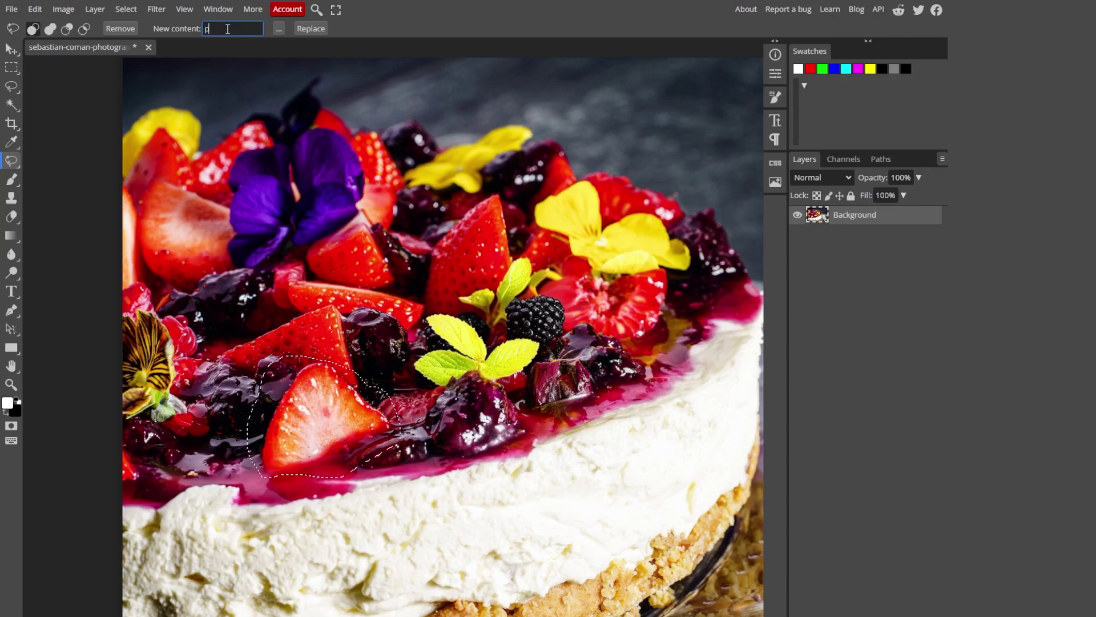
{"action": "type", "text": "ineapple slice"}
{"action": "left_click", "coordinate": [307, 29]}
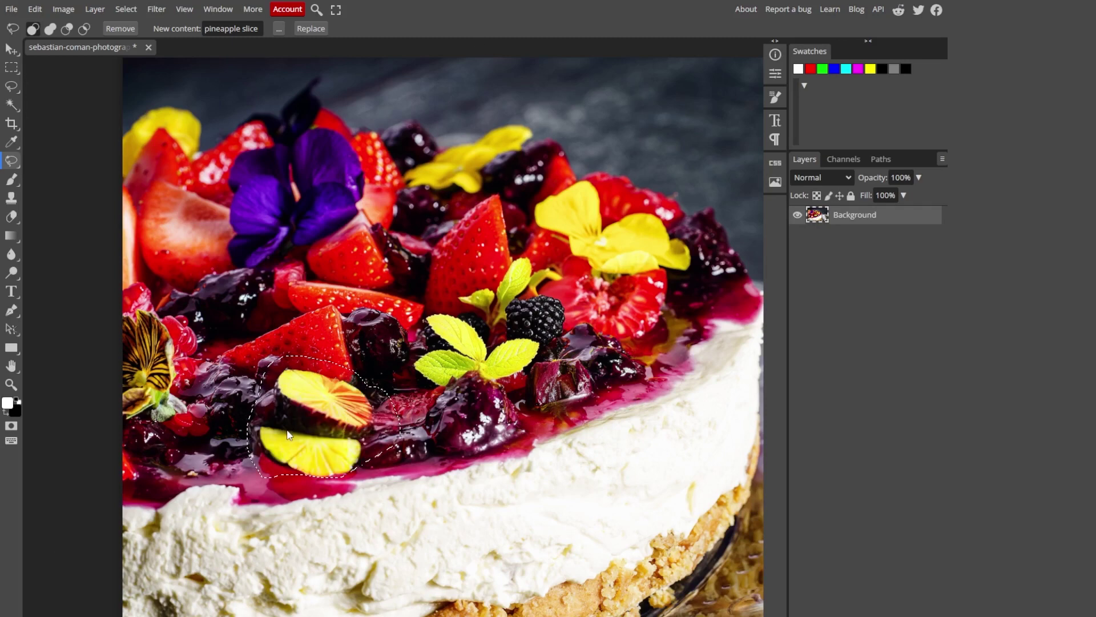
Step: Zoom and pan the view to bring the cake's crust into view
{"action": "scroll", "coordinate": [287, 434], "scroll_direction": "down", "scroll_amount": 3}
{"action": "scroll", "coordinate": [287, 434], "scroll_direction": "up", "scroll_amount": 1}
{"action": "scroll", "coordinate": [287, 434], "scroll_direction": "down", "scroll_amount": 1}
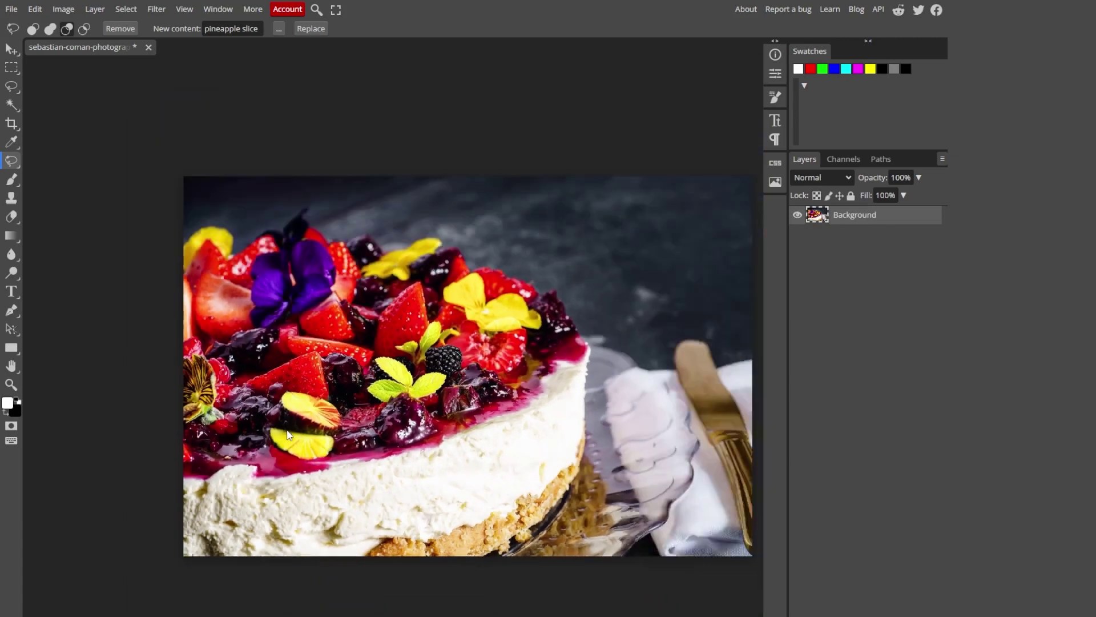
{"action": "scroll", "coordinate": [287, 434], "scroll_direction": "up", "scroll_amount": 3}
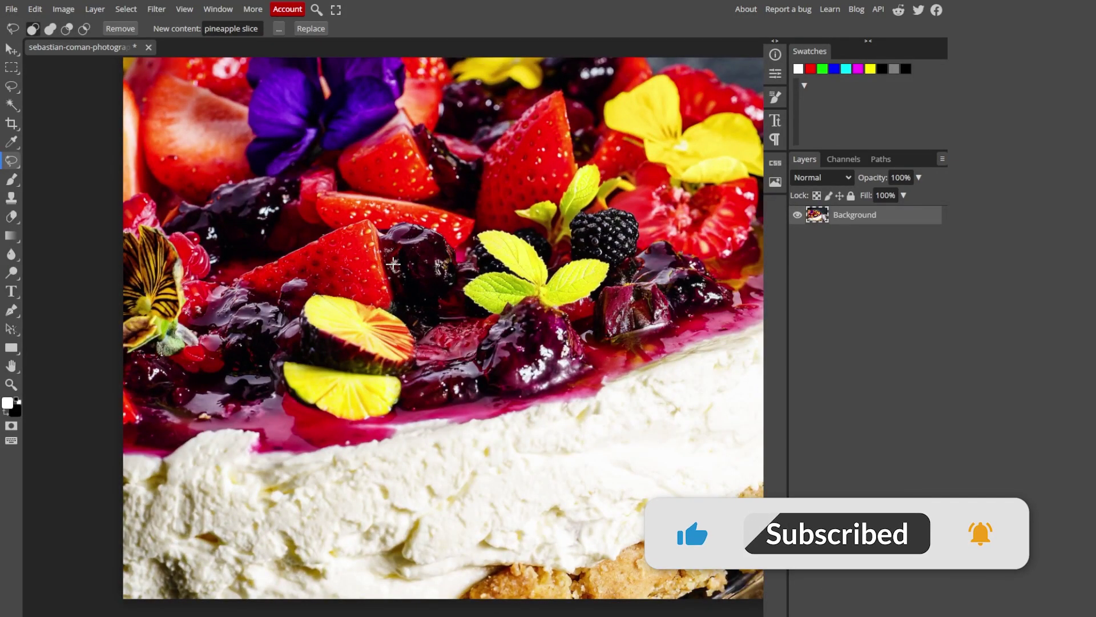
{"action": "left_click", "coordinate": [230, 28]}
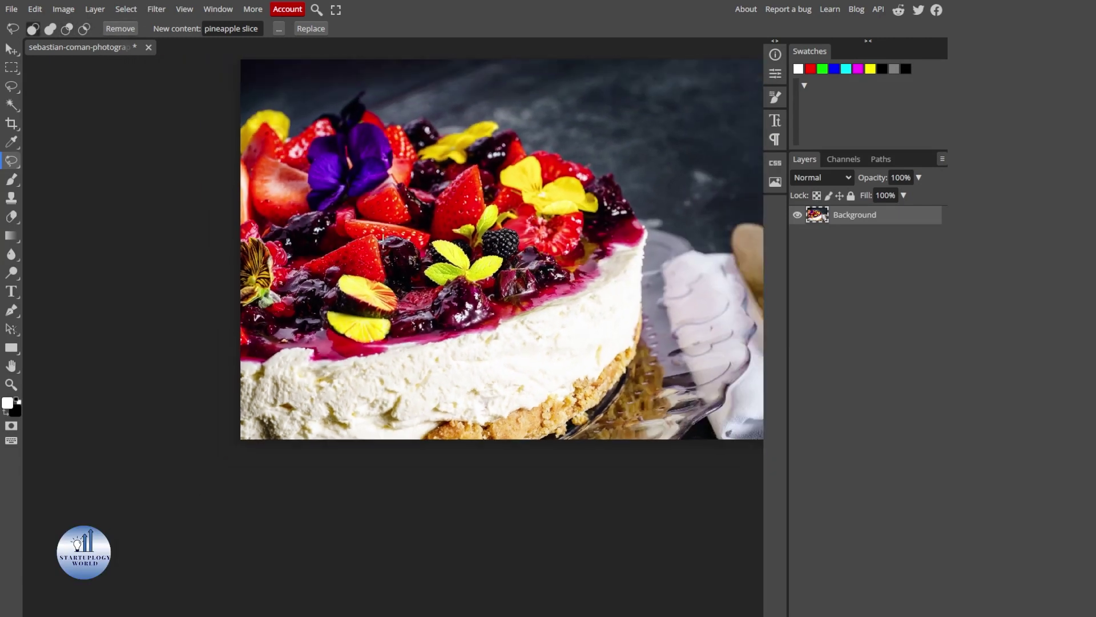
{"action": "left_click_drag", "start_coordinate": [415, 193], "coordinate": [273, 277]}
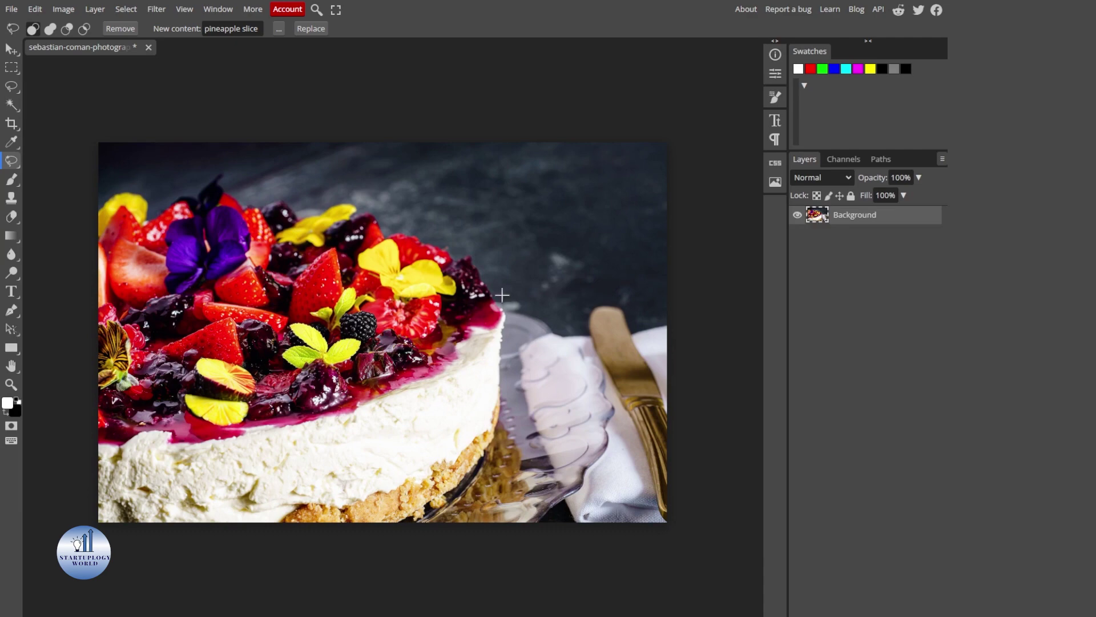
Step: Lasso and remove the loose crumb and its leftover beside the glass cake stand
{"action": "scroll", "coordinate": [423, 466], "scroll_direction": "up", "scroll_amount": 5}
{"action": "scroll", "coordinate": [435, 462], "scroll_direction": "down", "scroll_amount": 3}
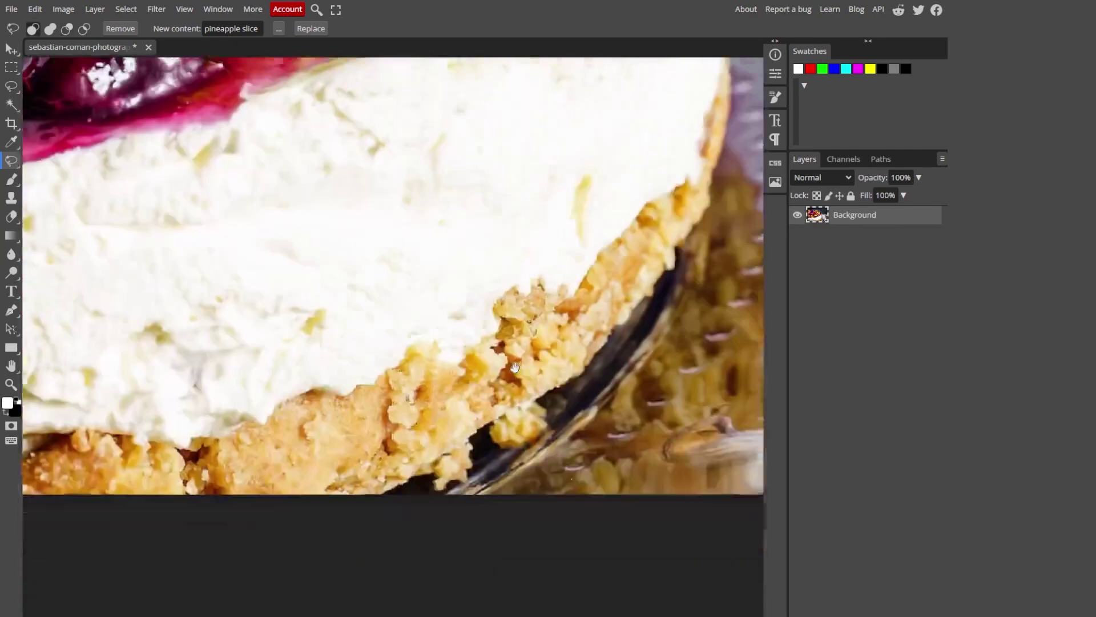
{"action": "mouse_move", "coordinate": [485, 409]}
{"action": "left_mouse_down"}
{"action": "mouse_move", "coordinate": [440, 406]}
{"action": "mouse_move", "coordinate": [426, 440]}
{"action": "mouse_move", "coordinate": [454, 459]}
{"action": "mouse_move", "coordinate": [496, 429]}
{"action": "mouse_move", "coordinate": [486, 408]}
{"action": "left_mouse_up"}
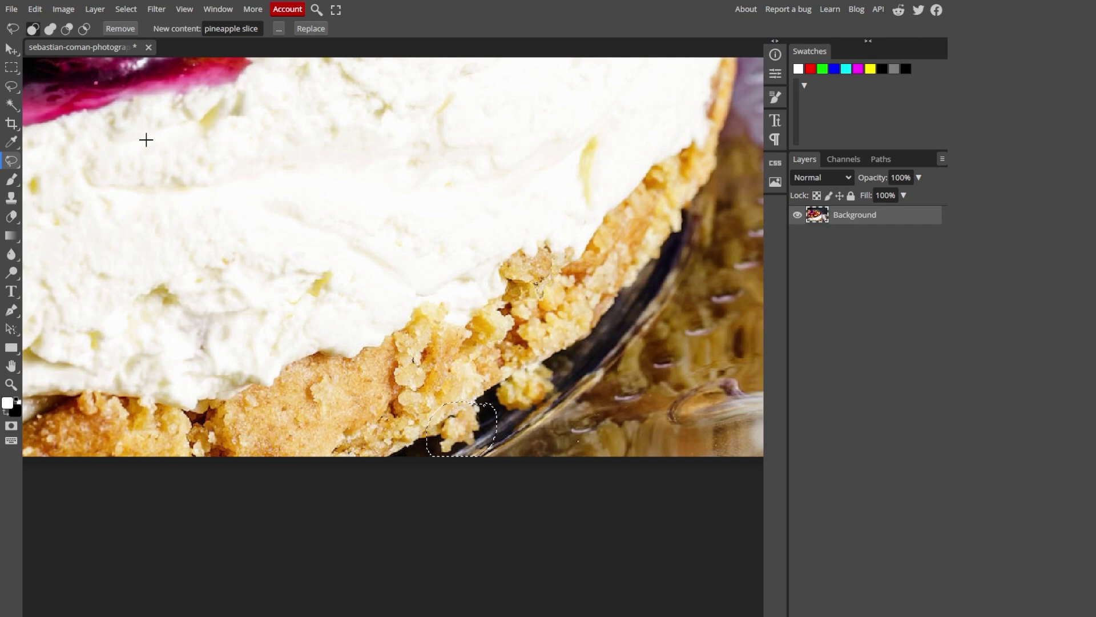
{"action": "left_click", "coordinate": [114, 29]}
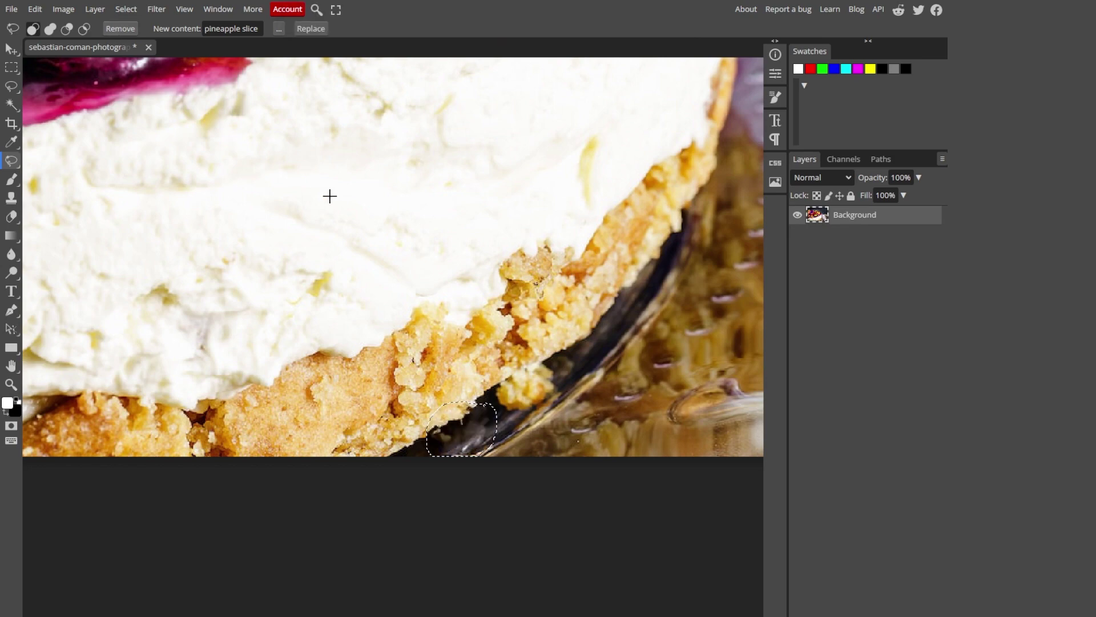
{"action": "scroll", "coordinate": [436, 269], "scroll_direction": "down", "scroll_amount": 5}
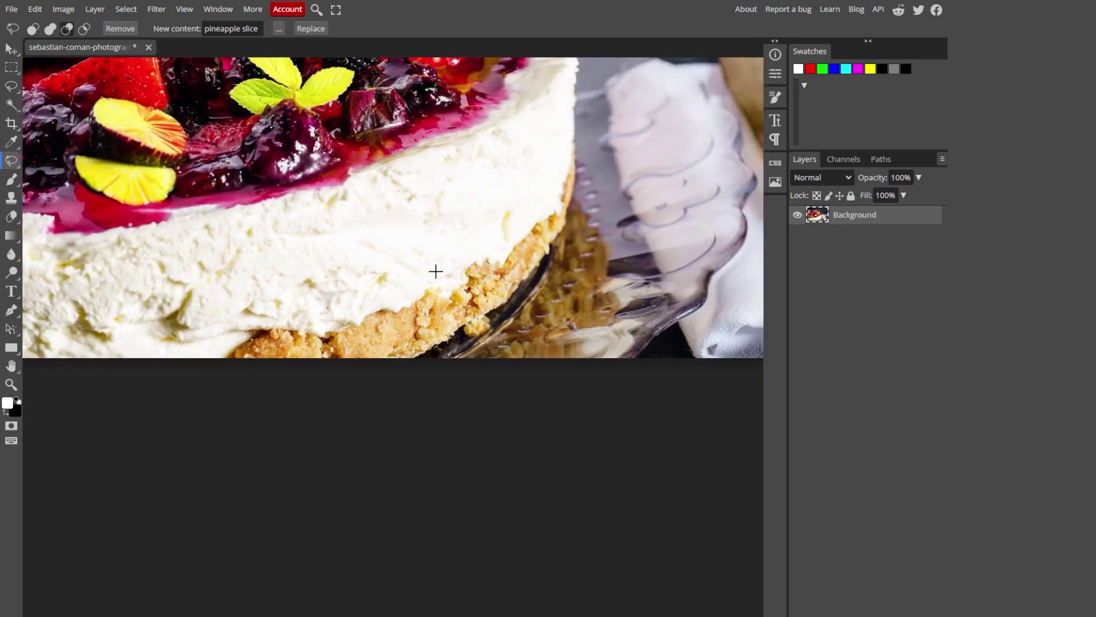
{"action": "scroll", "coordinate": [419, 301], "scroll_direction": "up", "scroll_amount": 5}
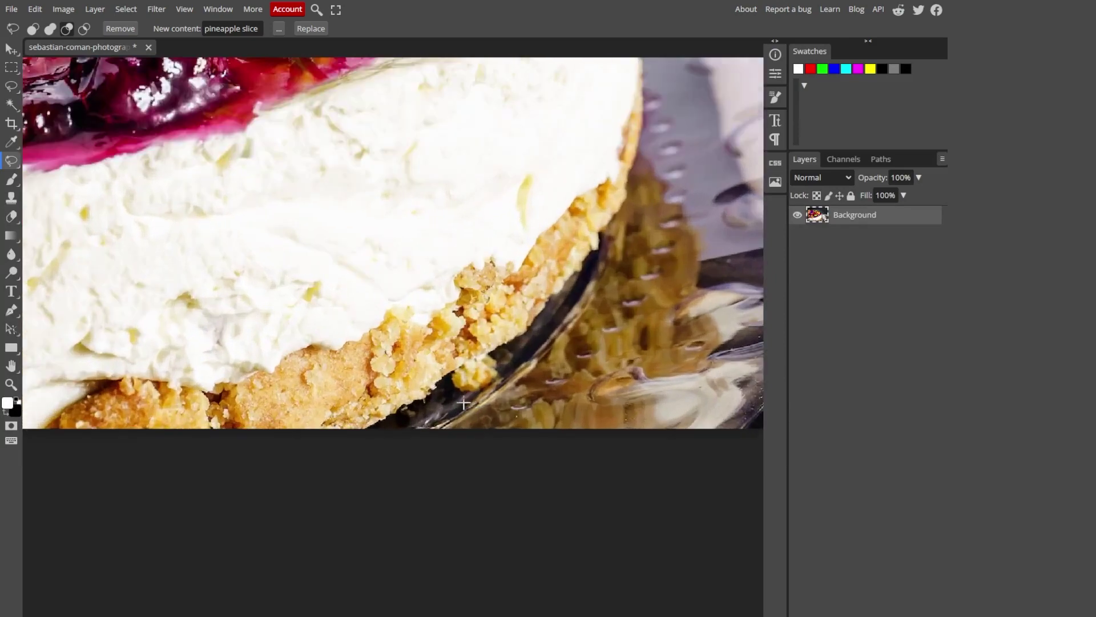
{"action": "mouse_move", "coordinate": [457, 389]}
{"action": "left_mouse_down"}
{"action": "mouse_move", "coordinate": [449, 372]}
{"action": "mouse_move", "coordinate": [486, 389]}
{"action": "mouse_move", "coordinate": [515, 359]}
{"action": "mouse_move", "coordinate": [505, 338]}
{"action": "left_mouse_up"}
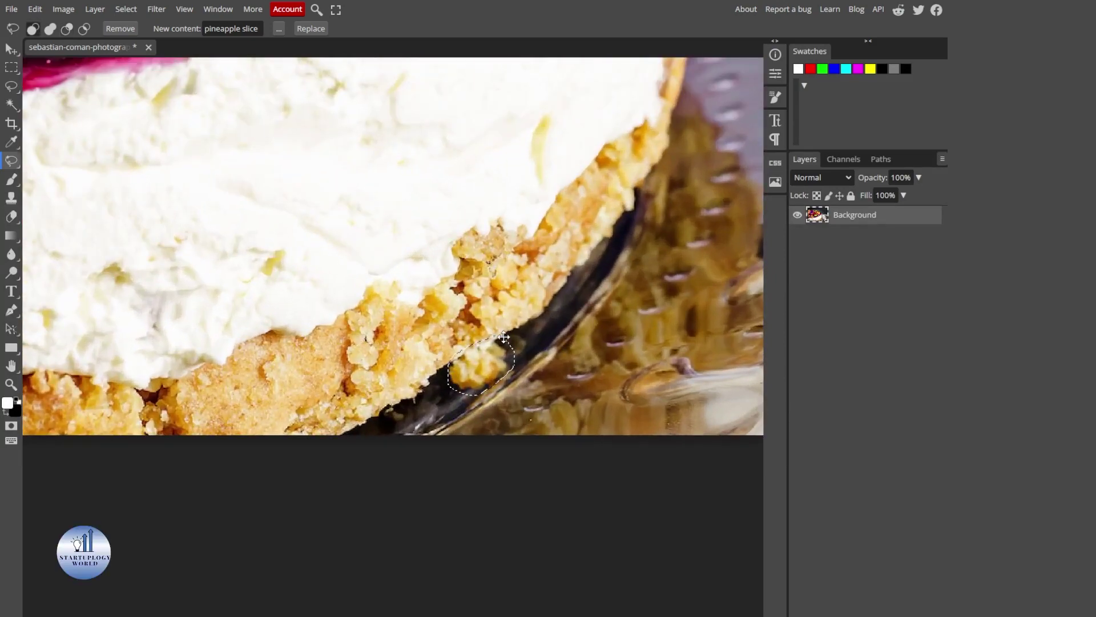
{"action": "left_click", "coordinate": [120, 29]}
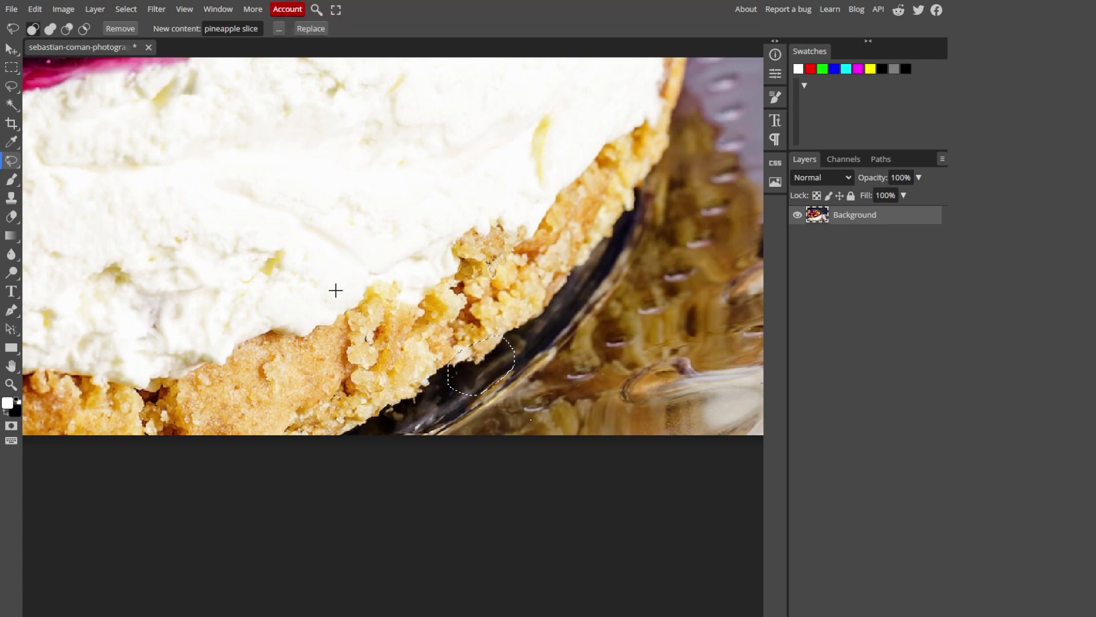
{"action": "scroll", "coordinate": [335, 291], "scroll_direction": "down", "scroll_amount": 5}
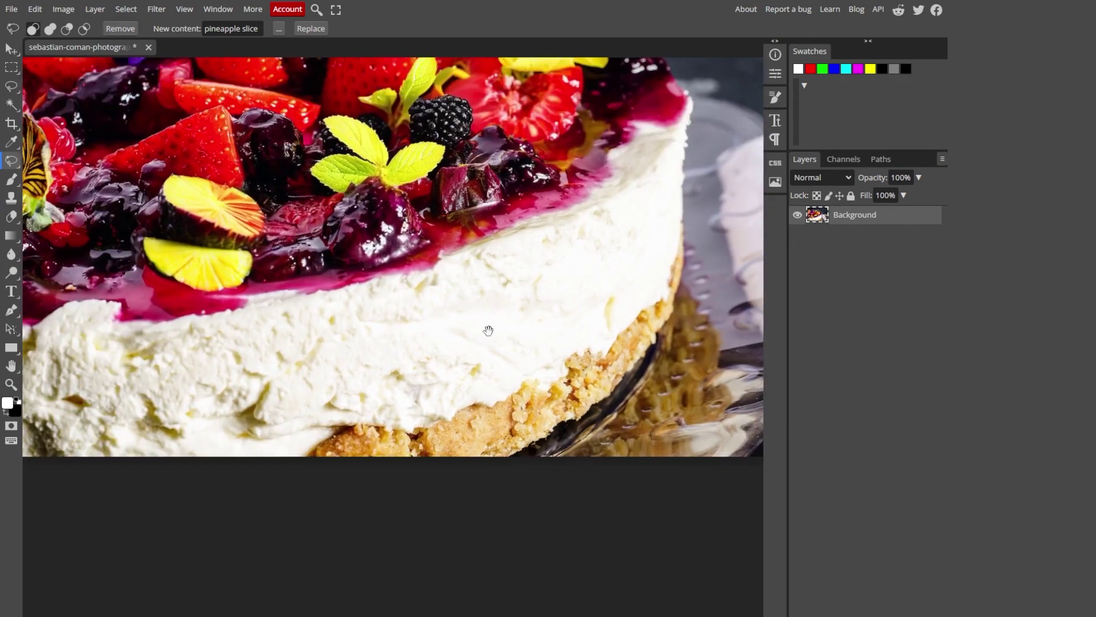
{"action": "left_click_drag", "start_coordinate": [471, 255], "coordinate": [488, 341]}
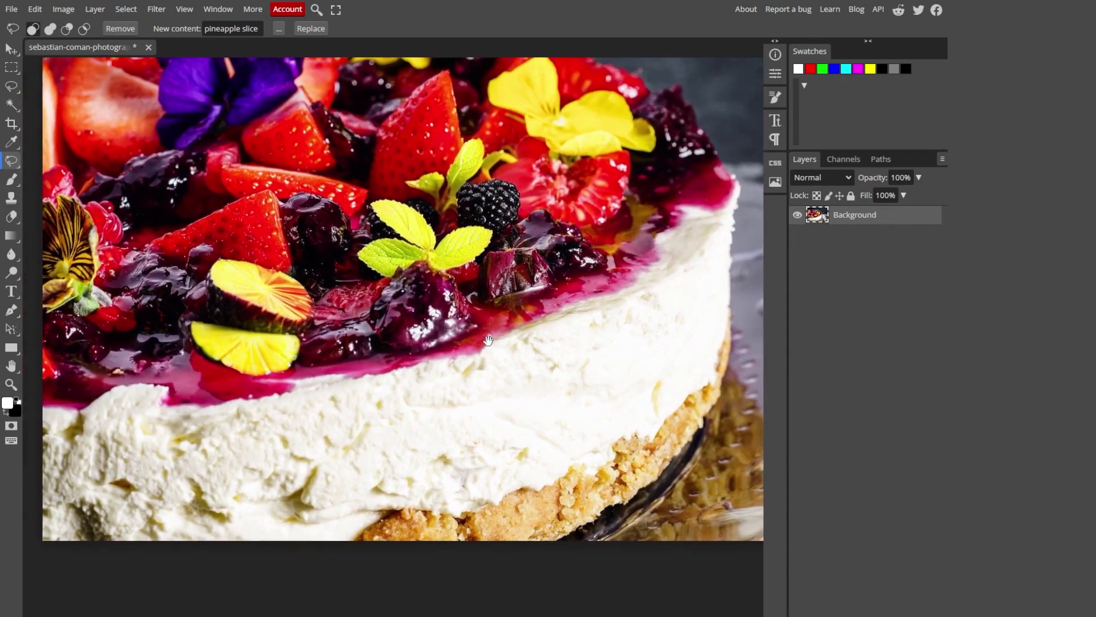
{"action": "scroll", "coordinate": [488, 340], "scroll_direction": "down", "scroll_amount": 2}
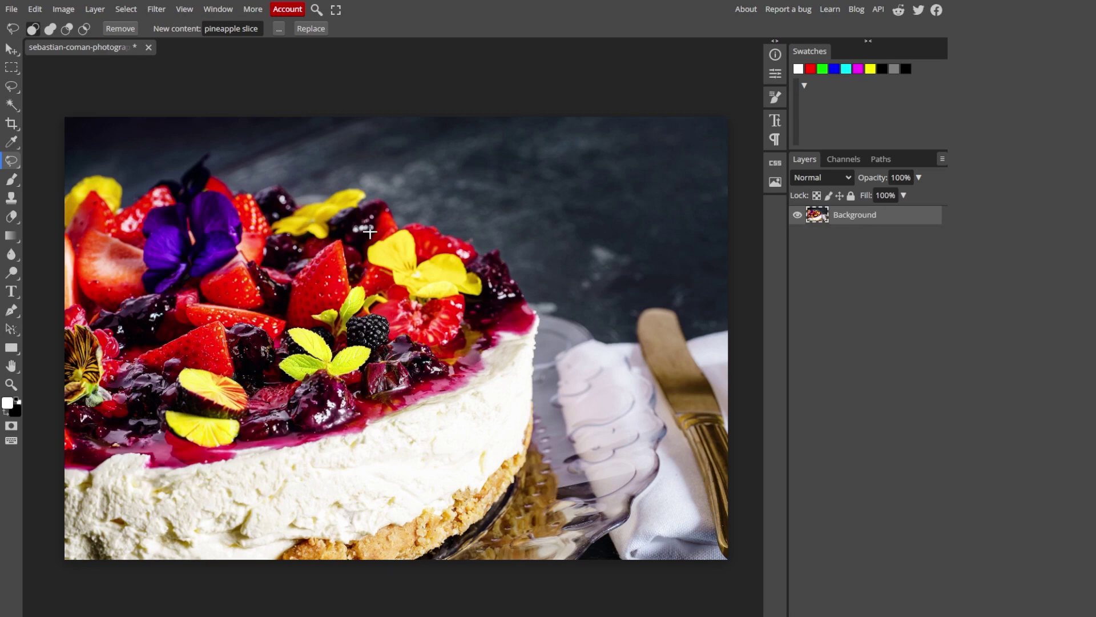
{"action": "left_click", "coordinate": [220, 27]}
{"action": "scroll", "coordinate": [268, 218], "scroll_direction": "down", "scroll_amount": 2}
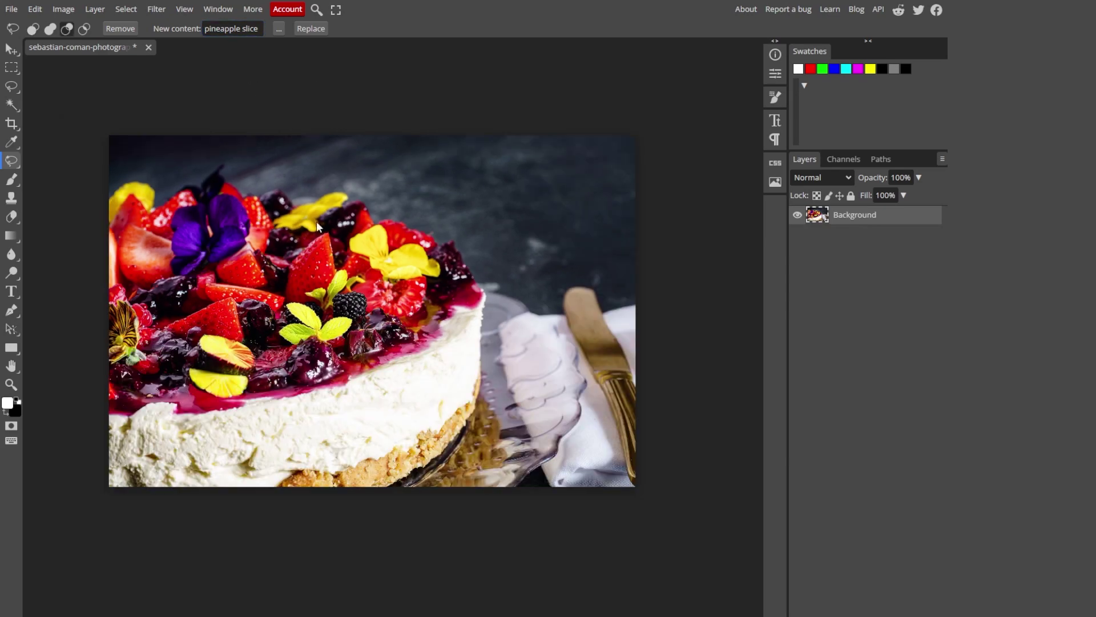